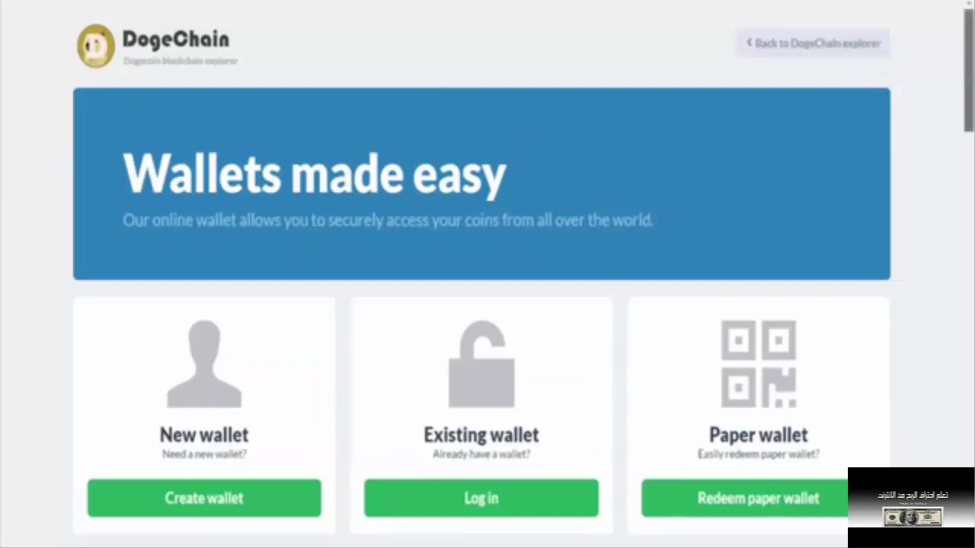
- Start creating a new wallet and fill in the account e-mail
left_click_drag(967, 55, 966, 133)
scroll(966, 133, "up", 5)
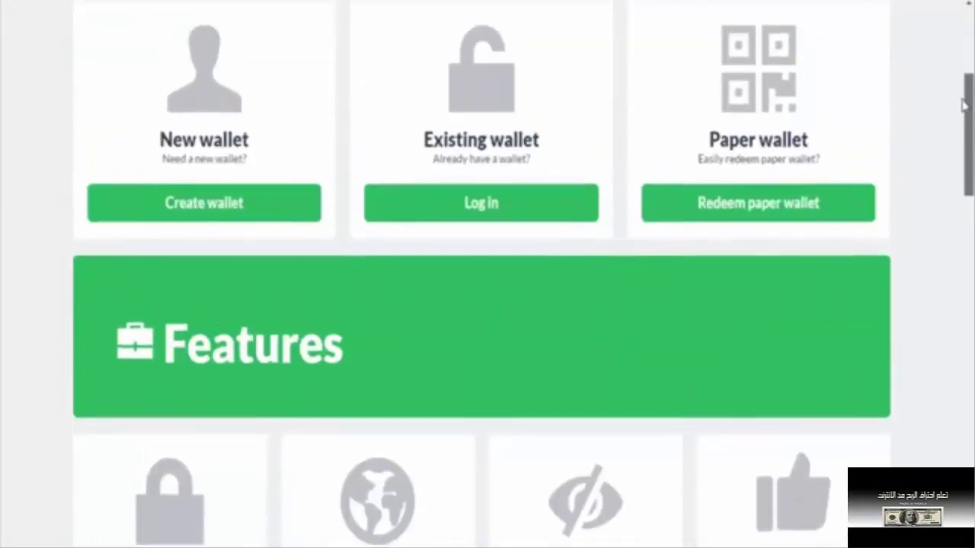
scroll(538, 174, "up", 1)
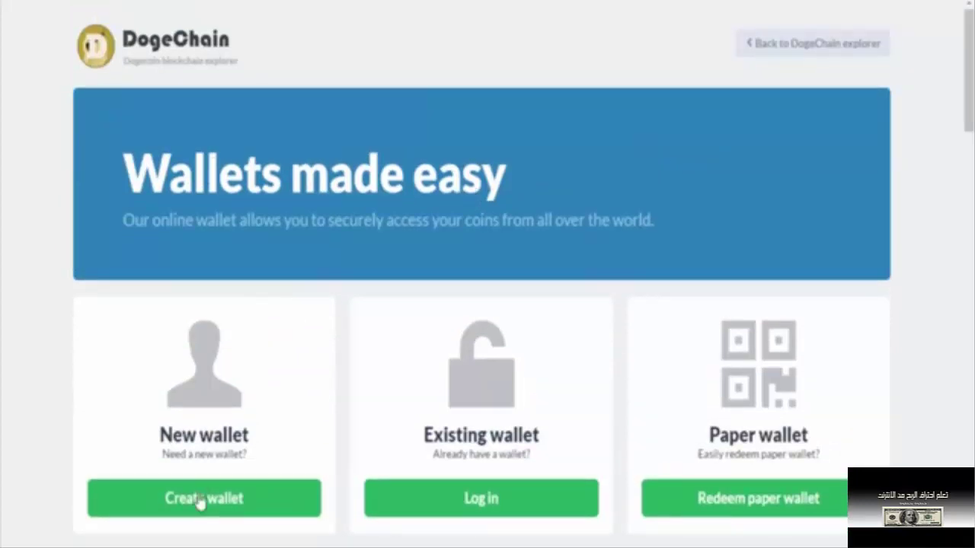
left_click(285, 507)
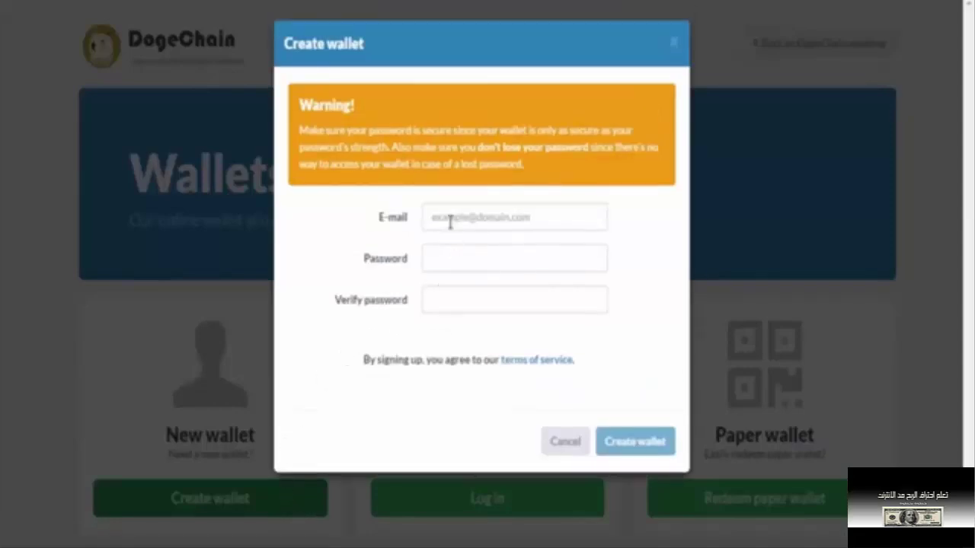
left_click(450, 221)
left_click(498, 218)
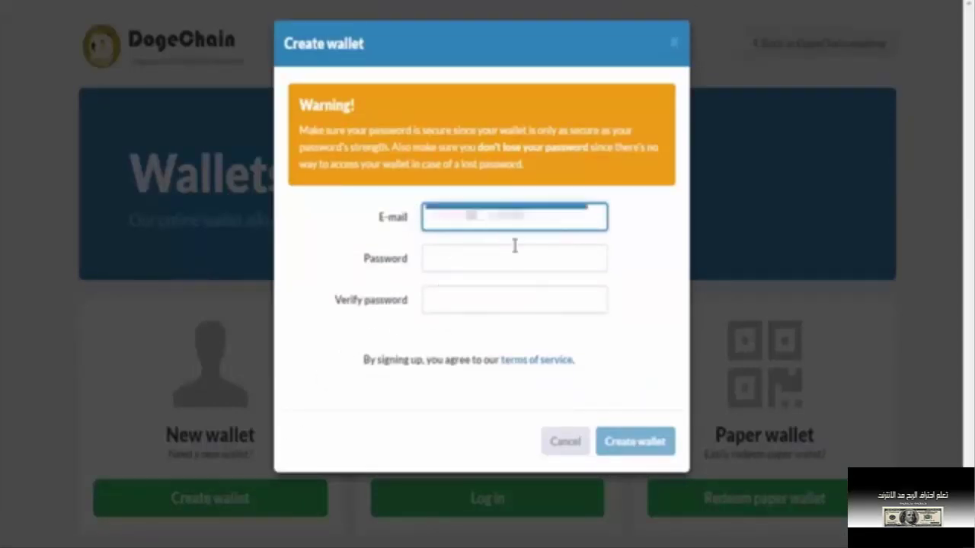
- Enter and verify the wallet password, and submit the new wallet registration
left_click(447, 256)
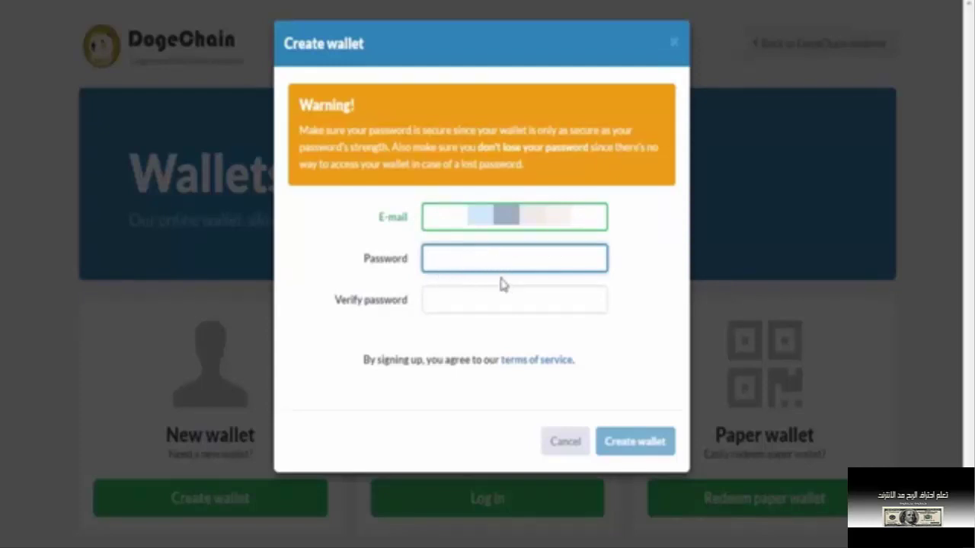
type("a")
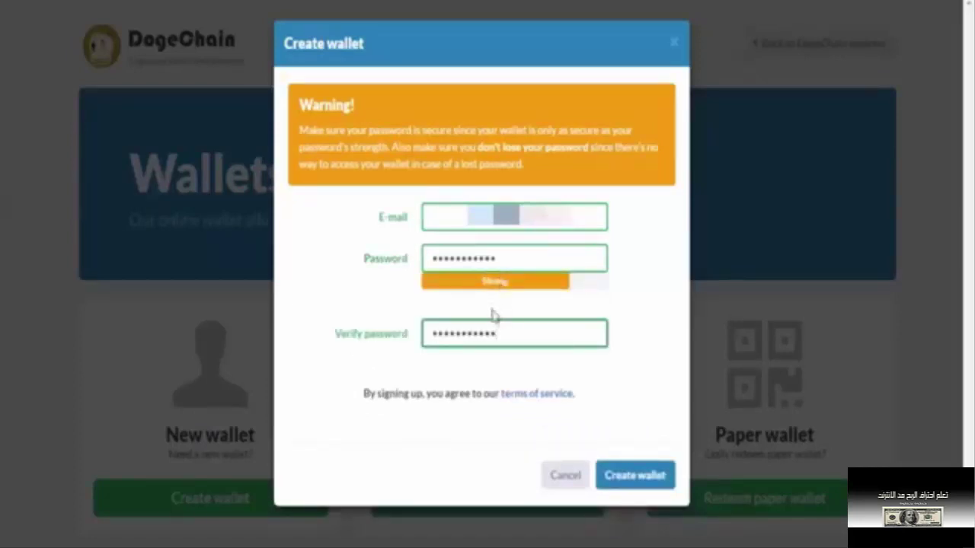
left_click(652, 480)
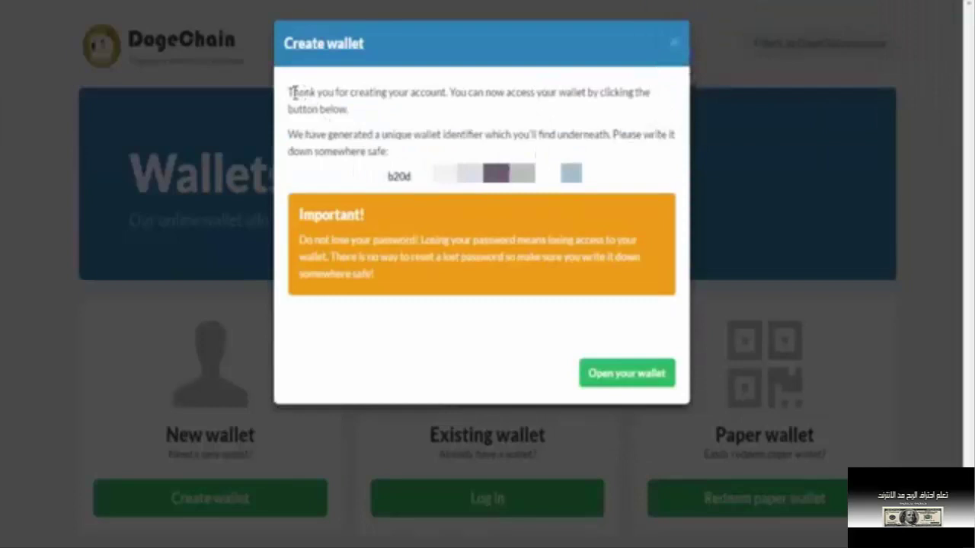
- Copy the unique wallet identifier generated for the new account
left_click_drag(294, 92, 674, 102)
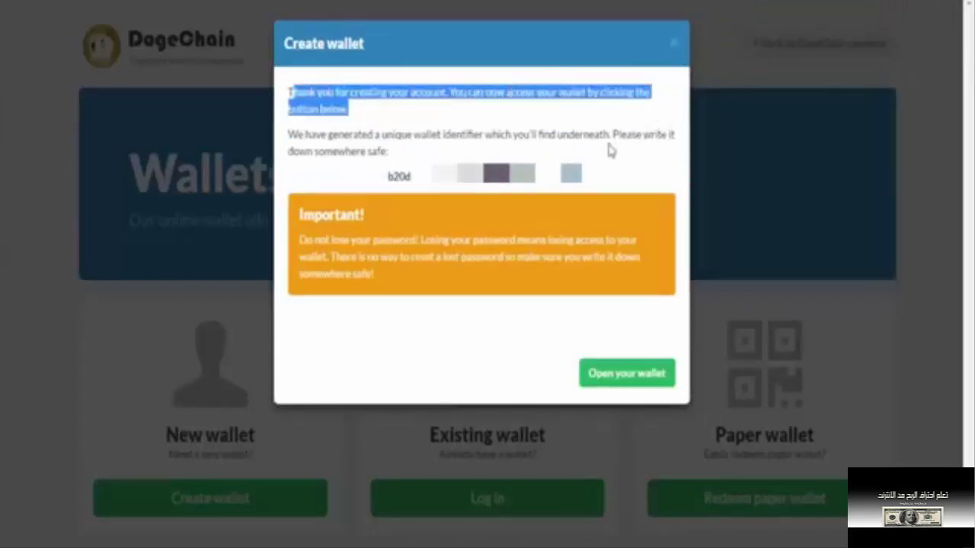
left_click_drag(388, 176, 582, 184)
right_click(564, 174)
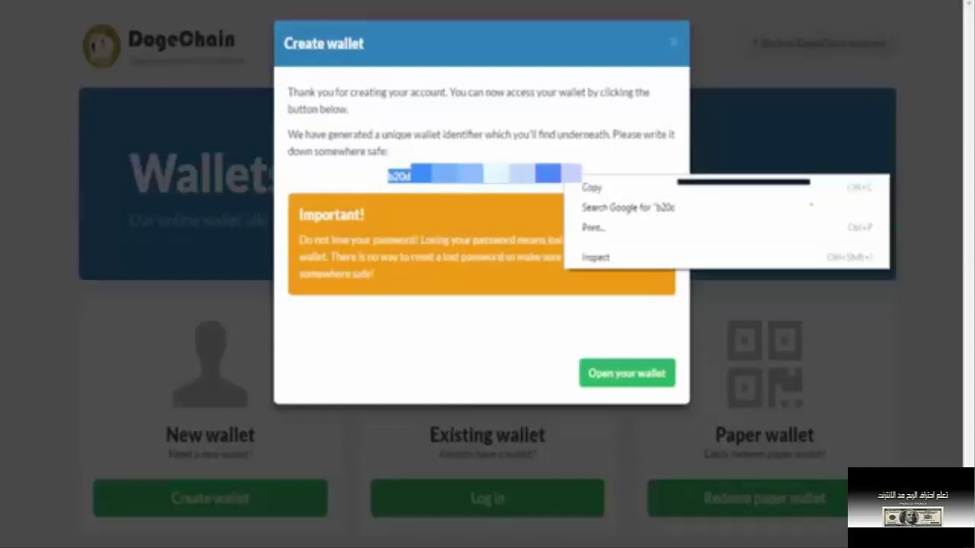
left_click(355, 120)
left_click(450, 189)
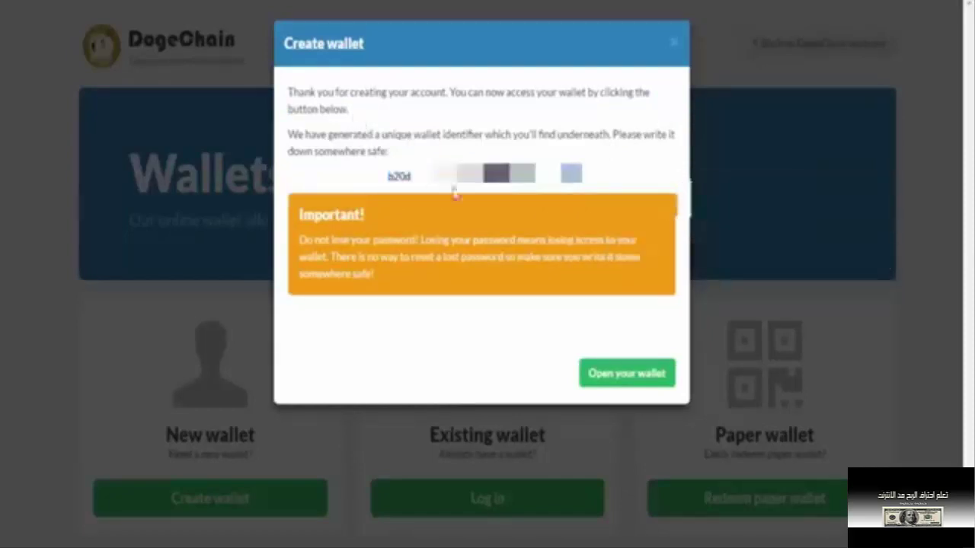
double_click(401, 177)
left_click_drag(402, 179, 548, 187)
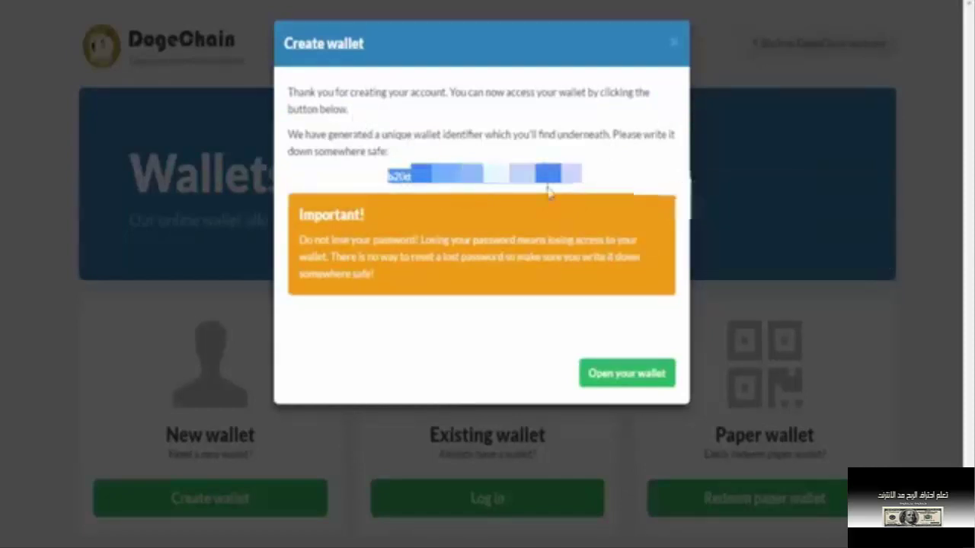
right_click(527, 165)
left_click(571, 186)
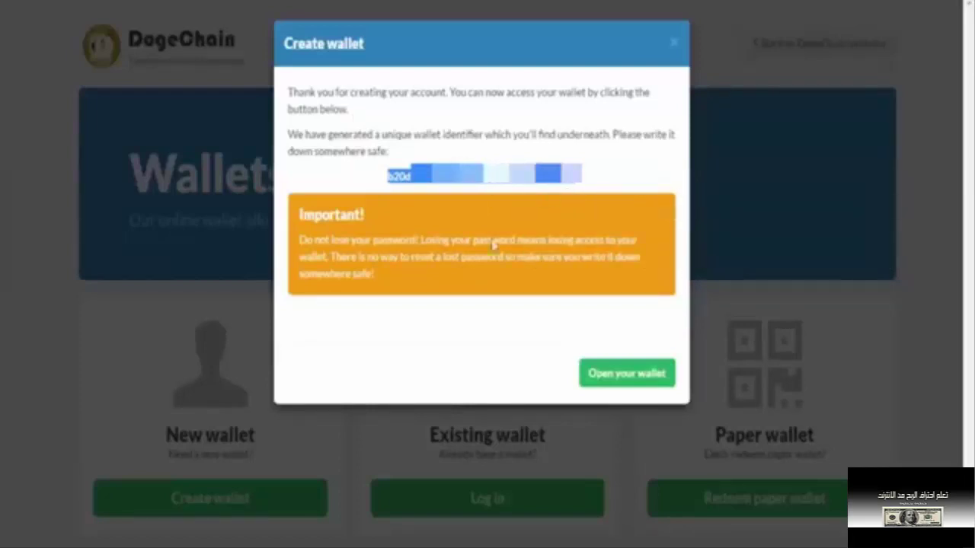
- Open the newly created wallet and log out of it
left_click(626, 373)
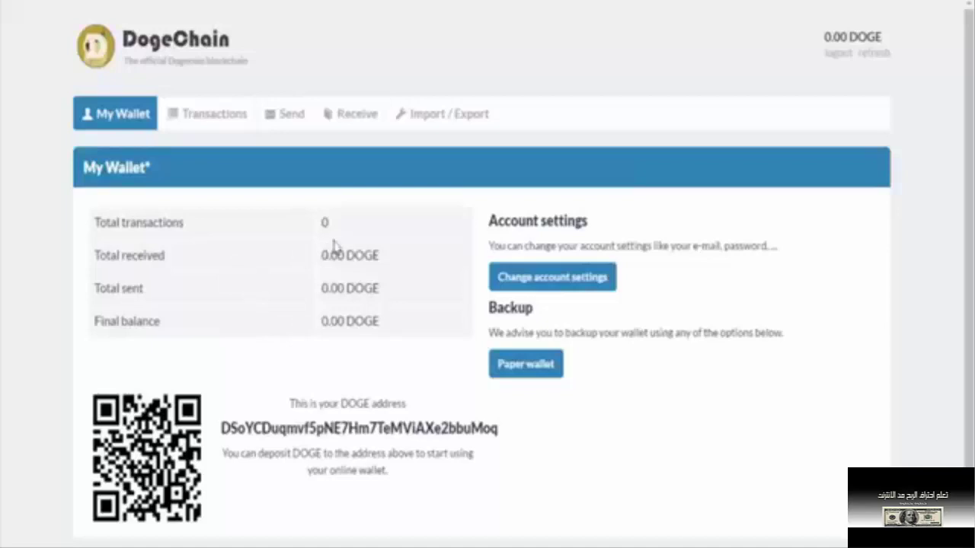
left_click(838, 53)
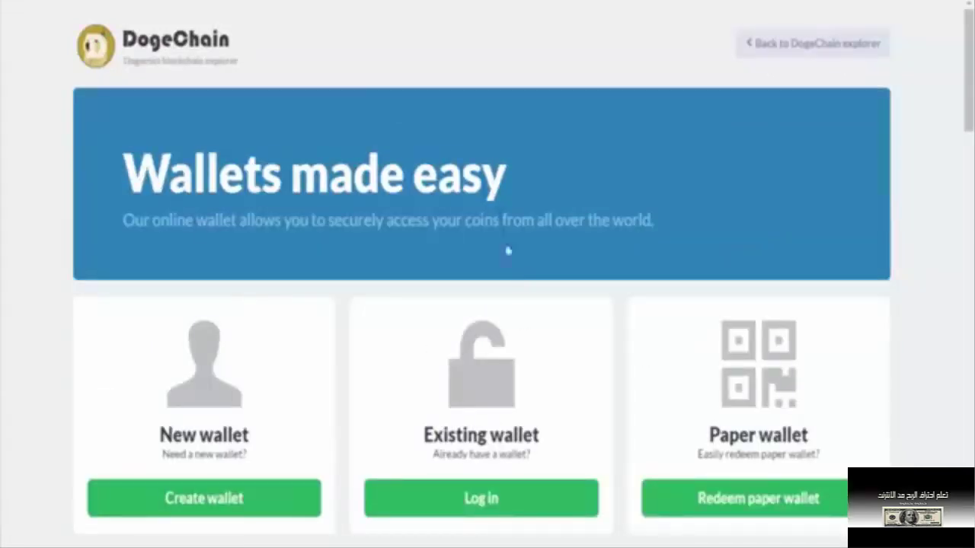
- Log in to the existing wallet with the copied wallet ID and the account password
left_click(507, 508)
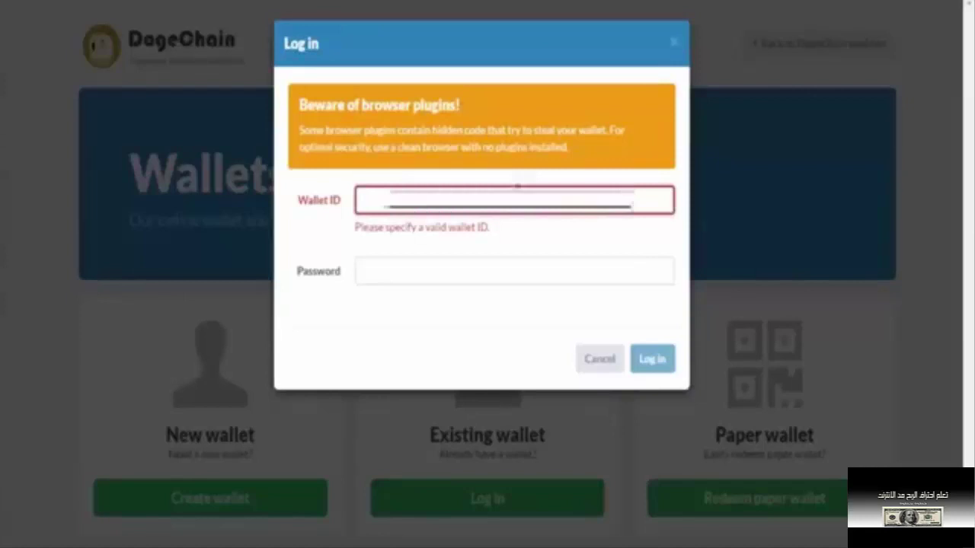
right_click(513, 192)
left_click(576, 294)
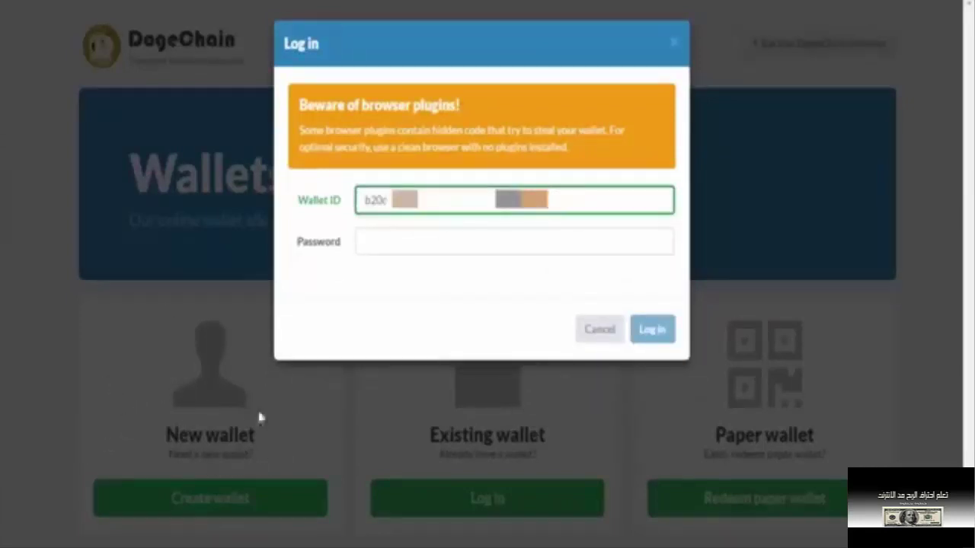
left_click(406, 241)
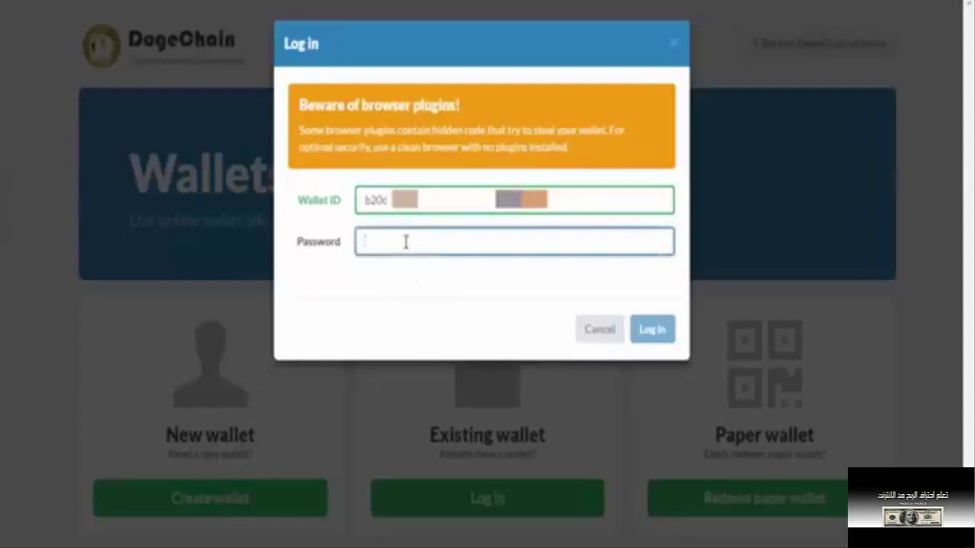
type("*")
key("Return")
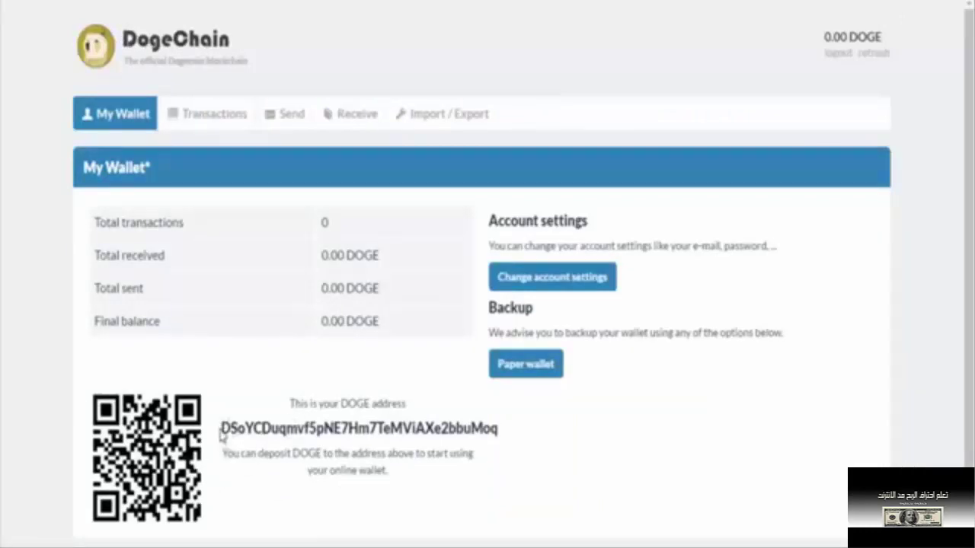
- Examine the new wallet's DOGE address, total transactions, received and sent amounts, and final balance
left_click_drag(220, 433, 515, 428)
left_click(400, 418)
left_click_drag(320, 255, 361, 280)
left_click(348, 228)
double_click(325, 223)
double_click(329, 255)
left_click(392, 268)
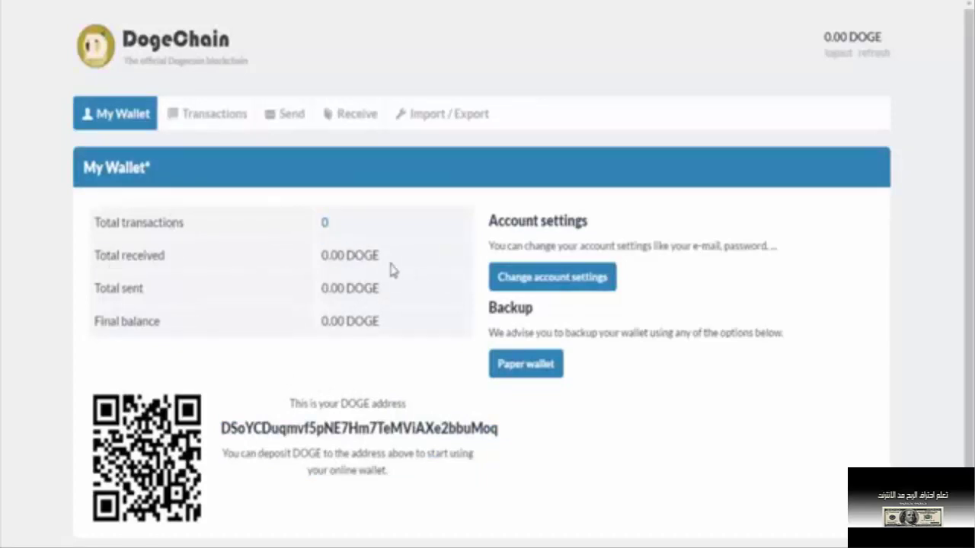
double_click(339, 256)
left_click(326, 288)
double_click(332, 321)
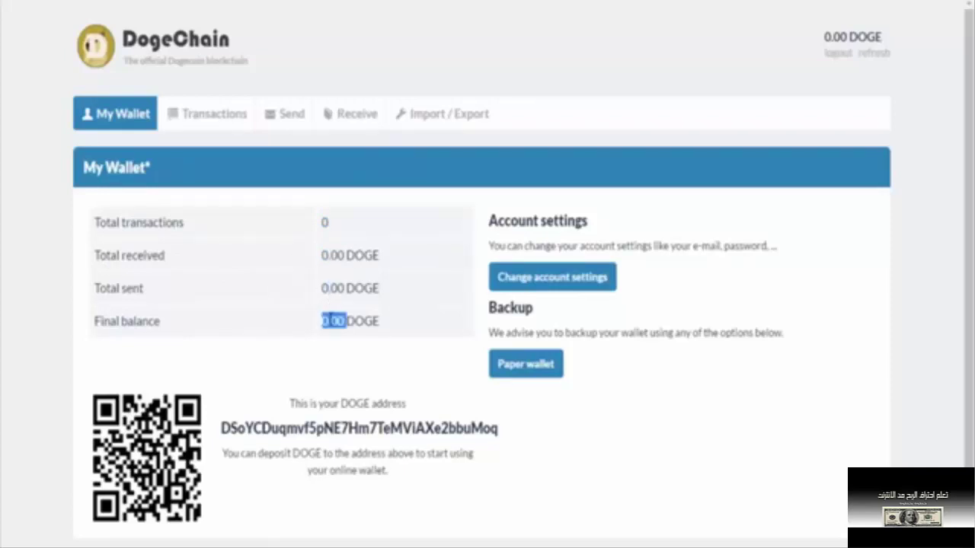
left_click(323, 320)
double_click(323, 320)
left_click(359, 294)
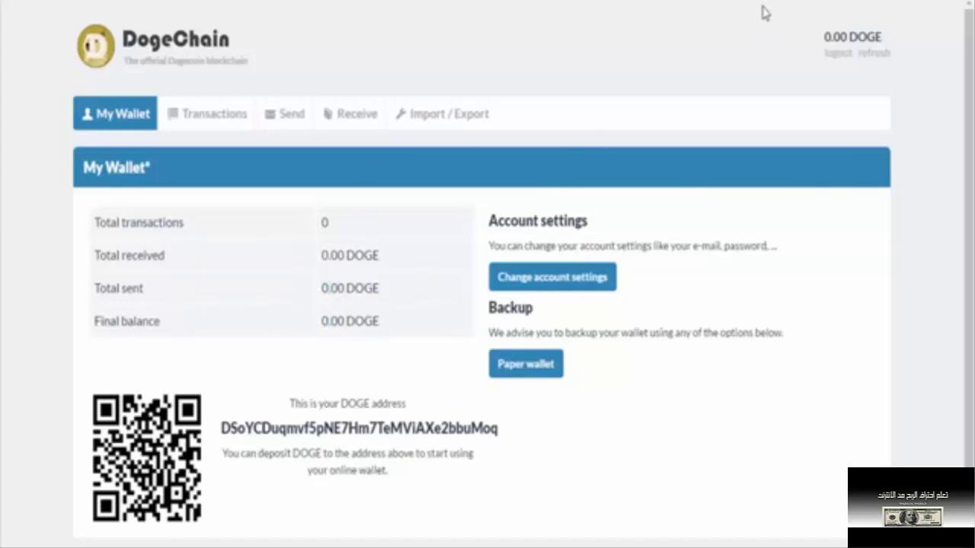
- Log out of the new wallet
left_click(838, 54)
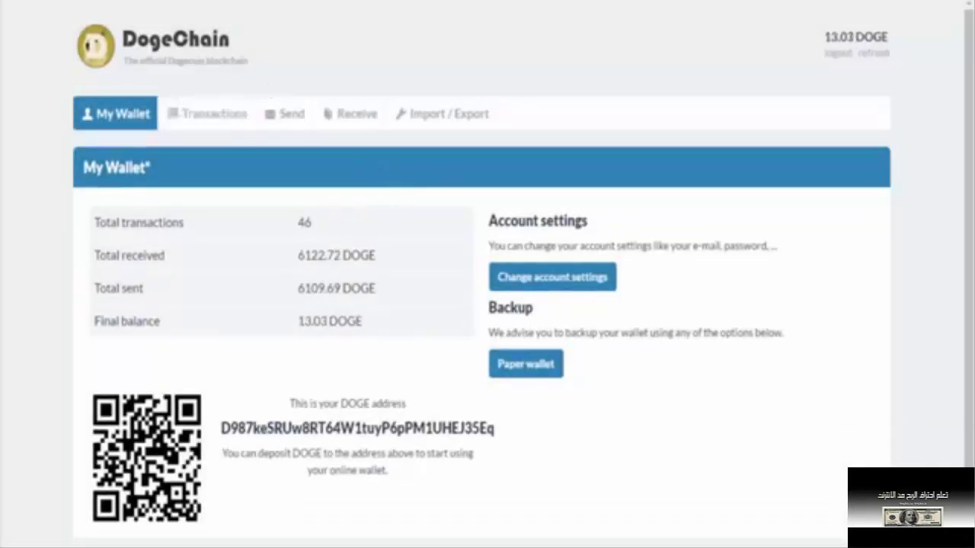
- Examine the second wallet's balance, total transactions, received and sent amounts, and its DOGE deposit address
left_click_drag(831, 35, 856, 35)
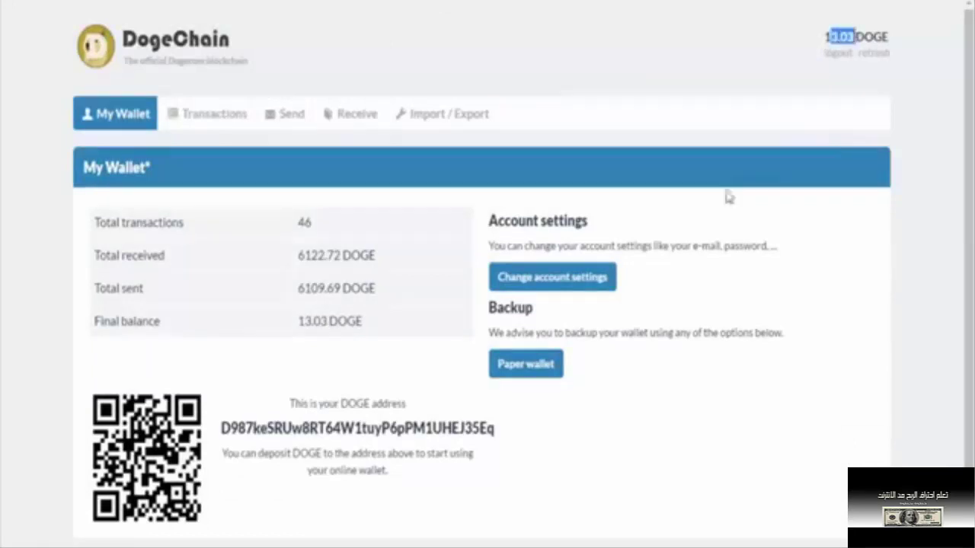
mouse_move(304, 221)
left_mouse_down()
mouse_move(282, 224)
mouse_move(293, 232)
left_mouse_up()
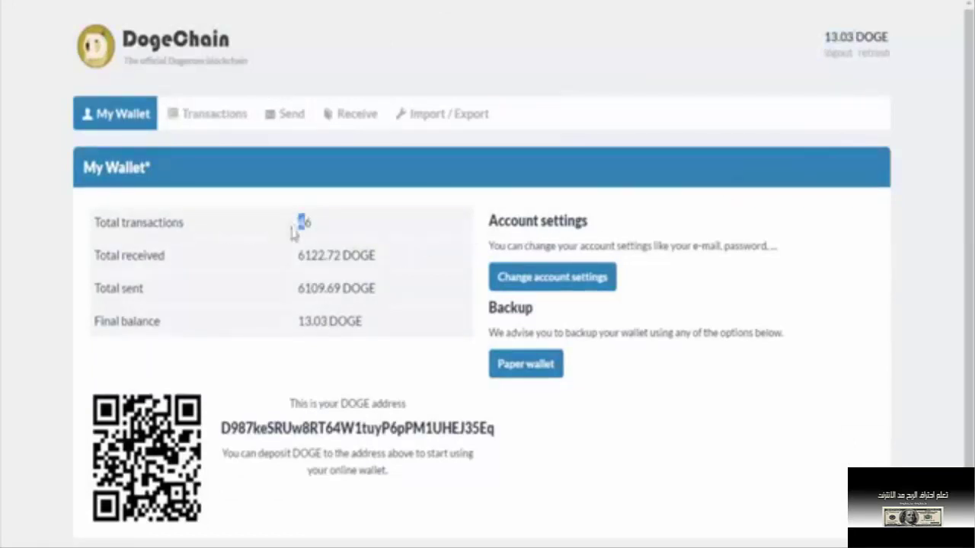
left_click(303, 235)
left_click_drag(314, 227, 286, 222)
left_click_drag(96, 256, 178, 248)
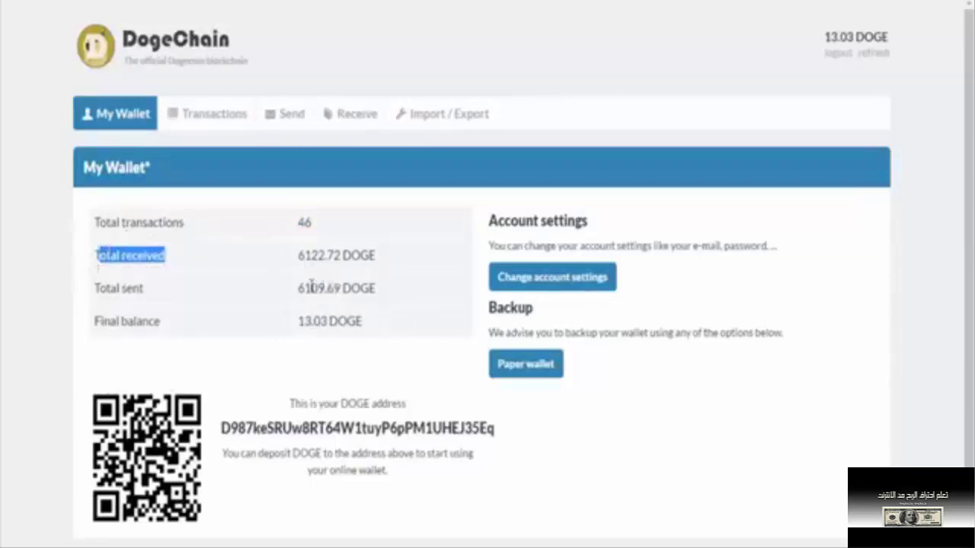
left_click_drag(299, 256, 340, 257)
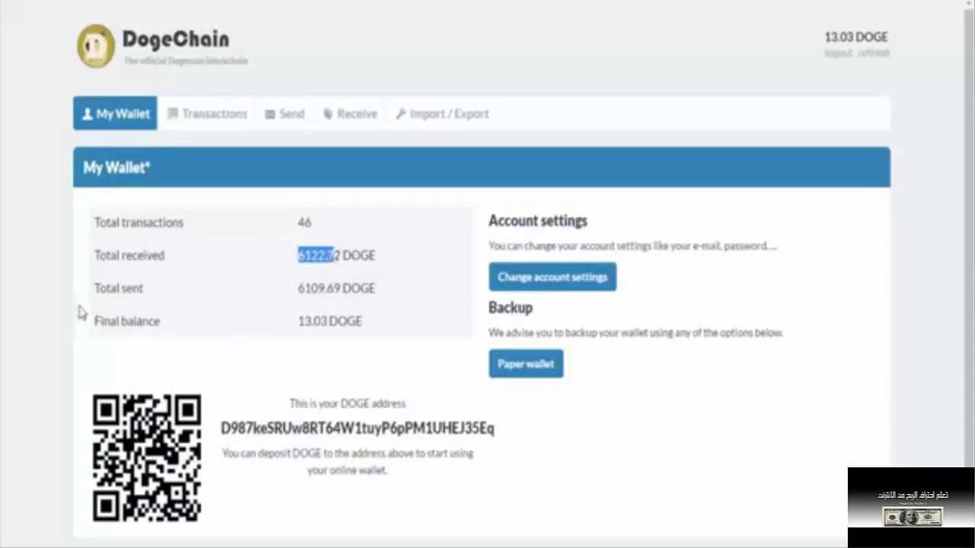
left_click_drag(115, 288, 167, 293)
left_click(322, 309)
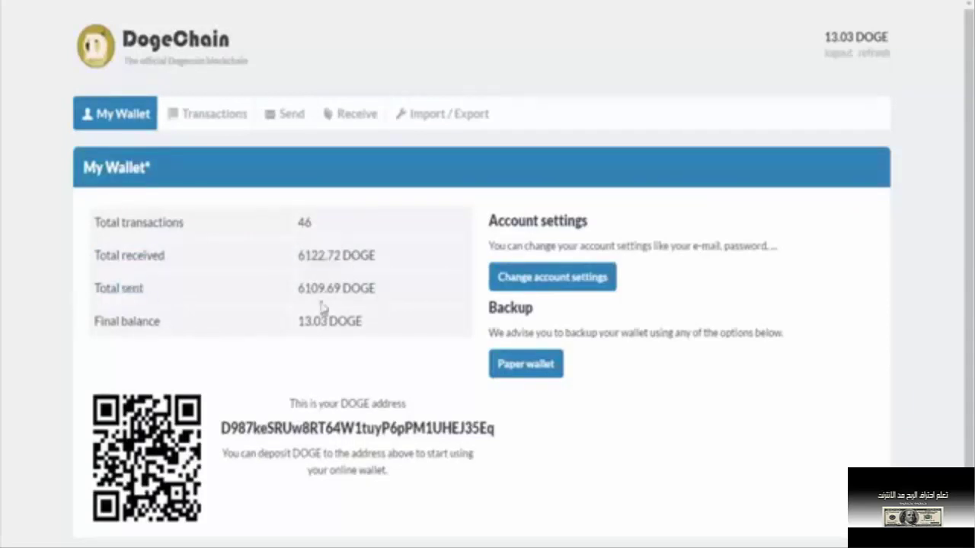
left_click_drag(298, 289, 325, 289)
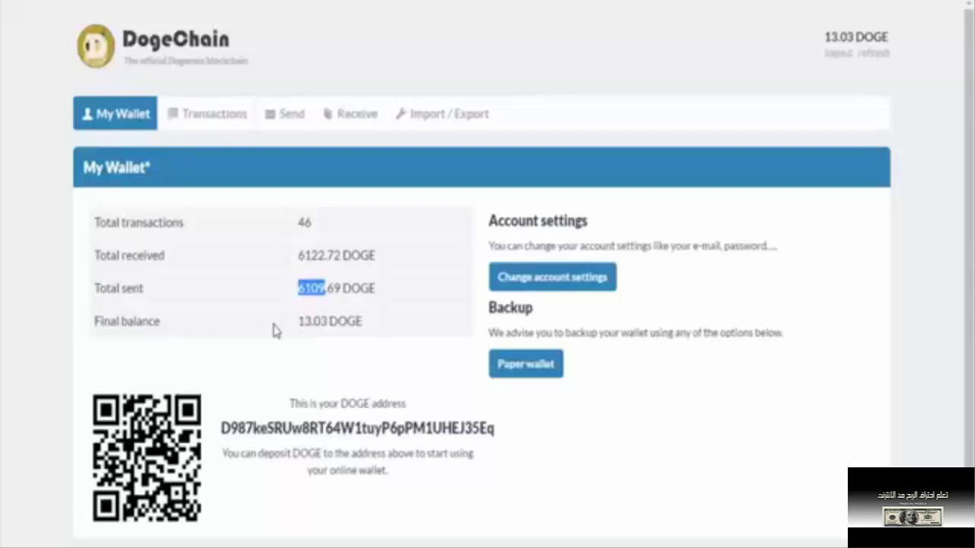
left_click(102, 326)
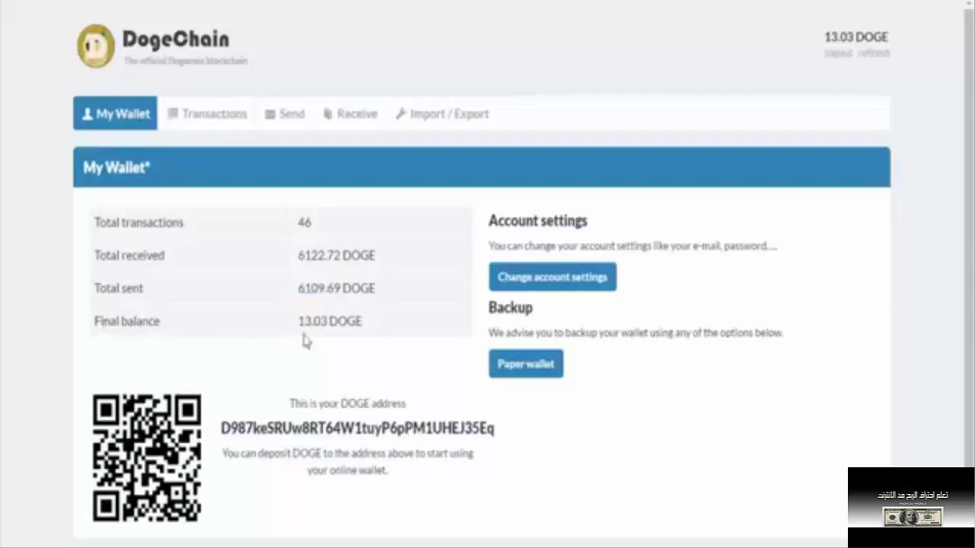
left_click_drag(299, 320, 329, 321)
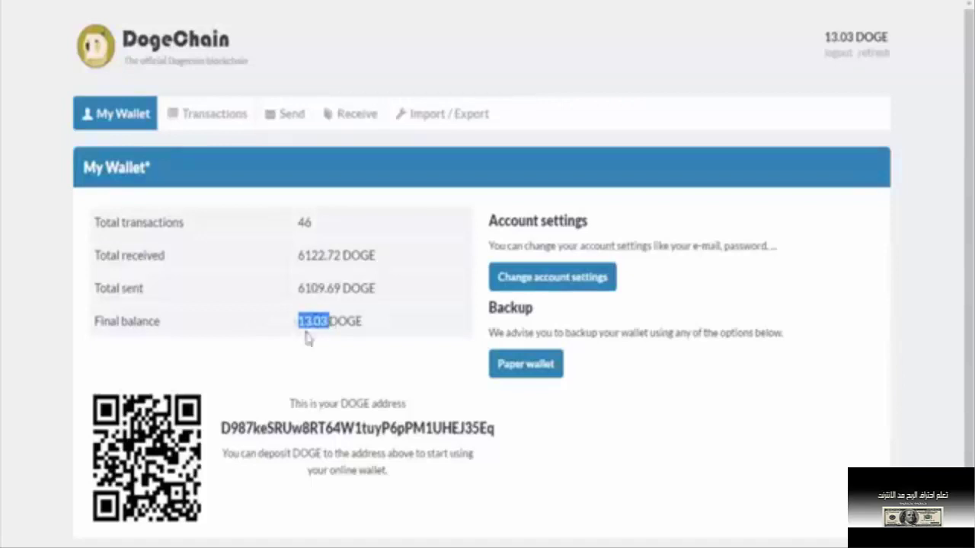
left_click(426, 328)
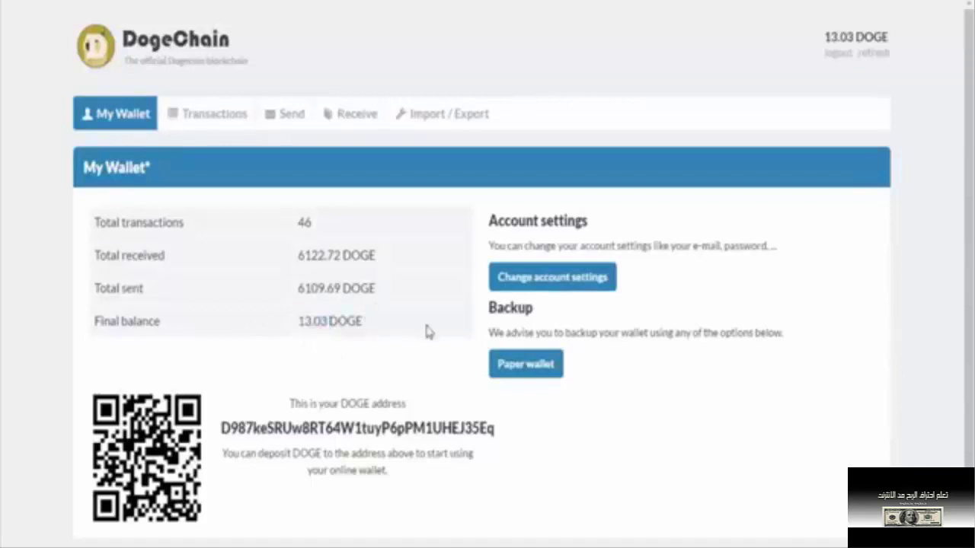
double_click(229, 431)
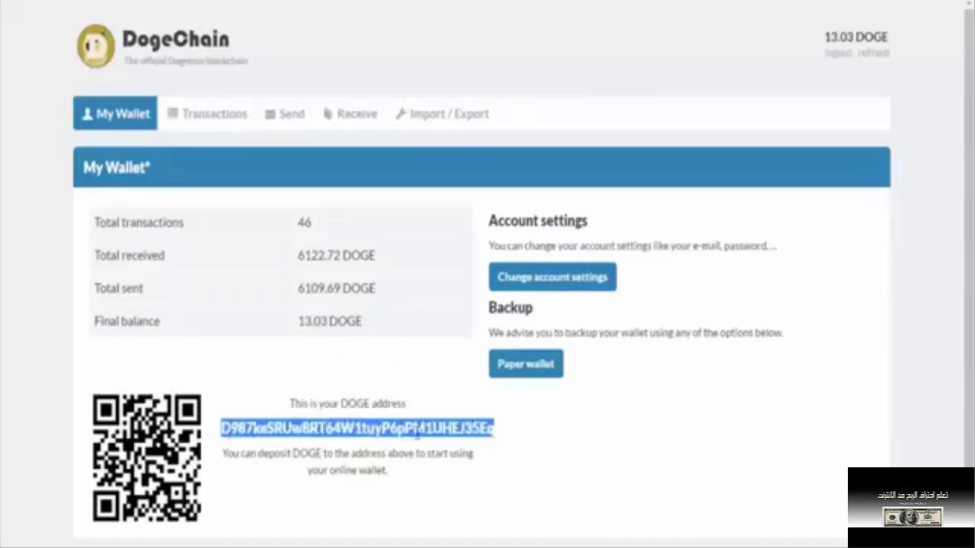
left_click(346, 438)
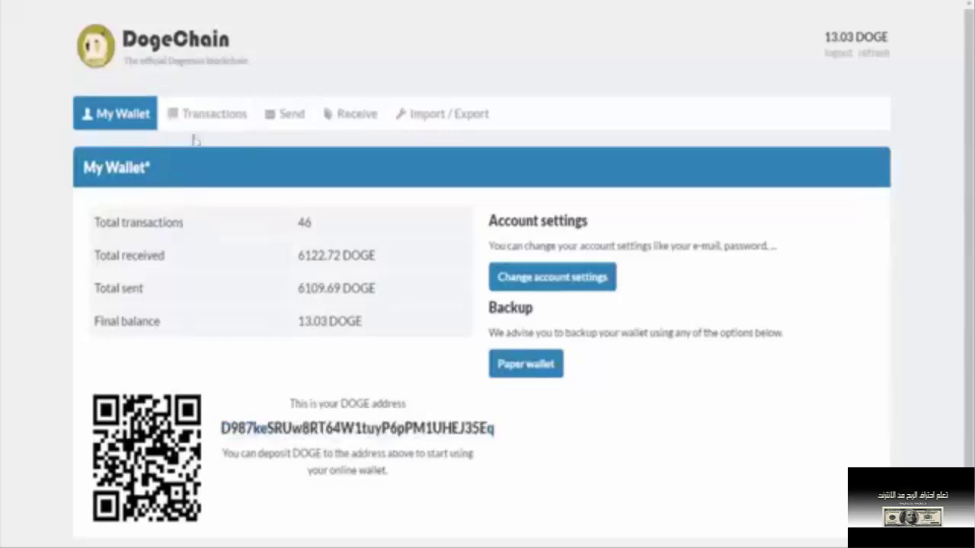
- Open the transaction history and review the hash, status and amount of the last 10 transactions
left_click(215, 119)
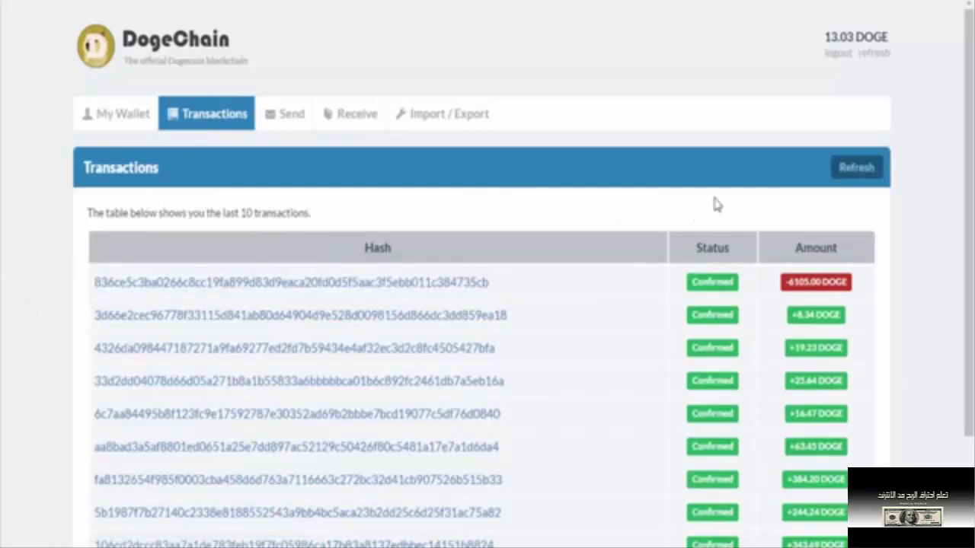
scroll(969, 198, "down", 1)
scroll(968, 198, "down", 2)
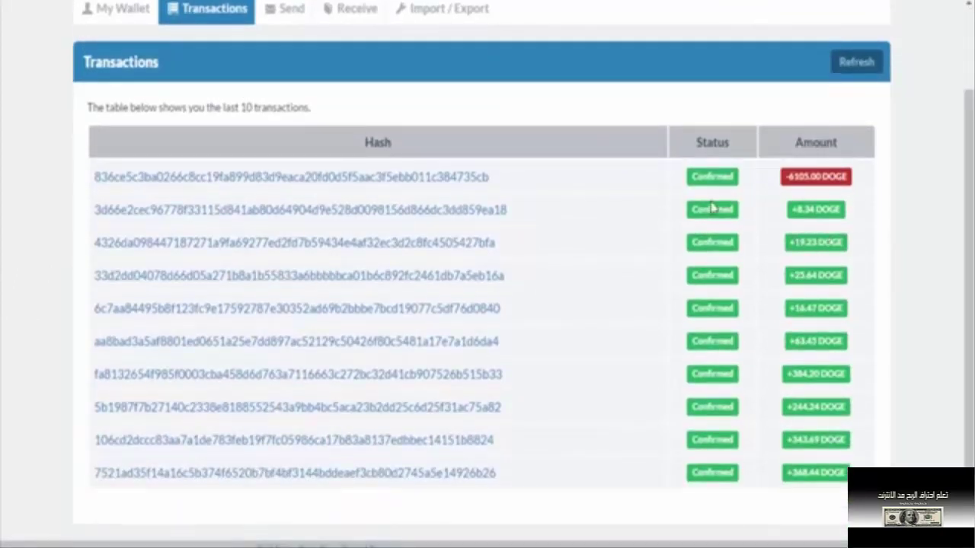
- Compare the outgoing and incoming DOGE amounts of the most recent entries in the transactions table
left_click_drag(690, 179, 806, 174)
left_click_drag(792, 210, 813, 210)
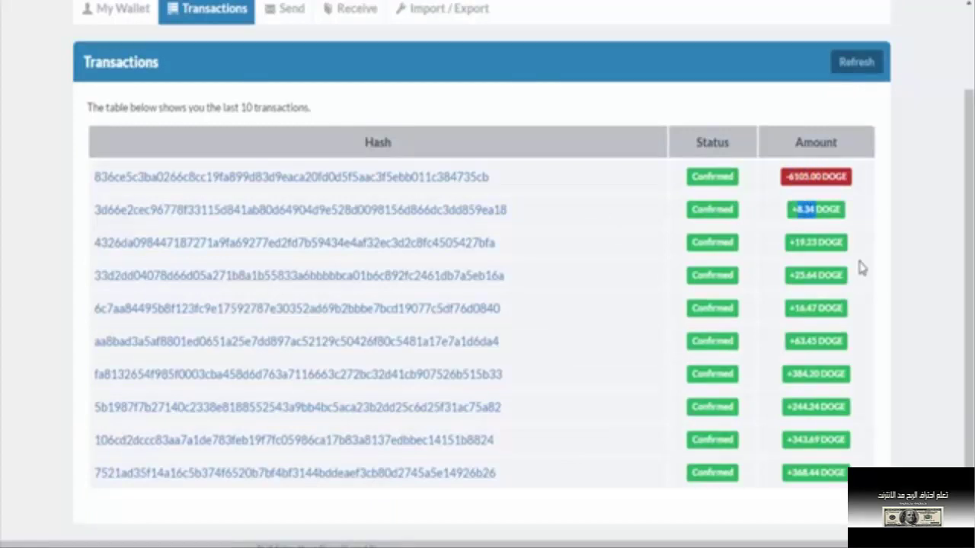
left_click(817, 242)
scroll(259, 157, "down", 1)
scroll(262, 160, "up", 3)
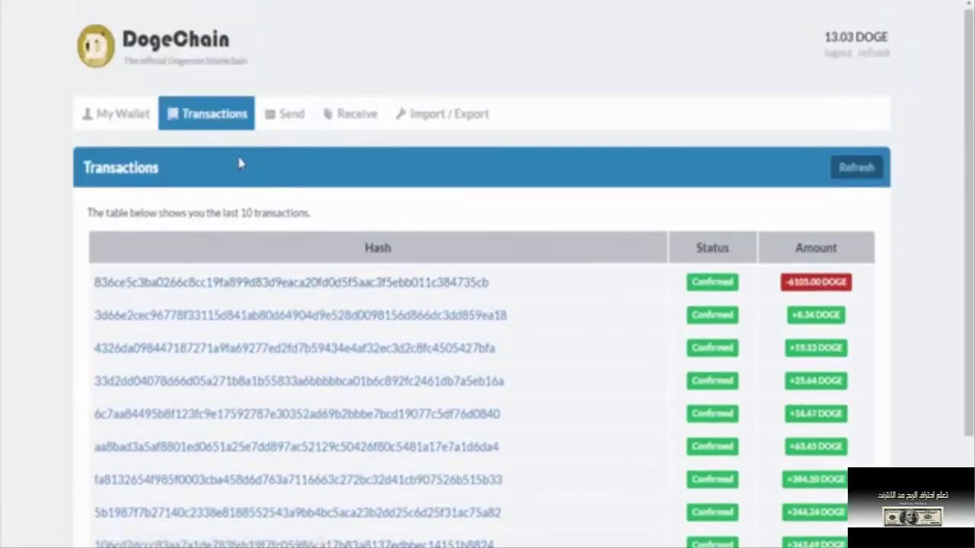
- Open the form for sending coins and examine its destination, amount and network fee fields
left_click(283, 115)
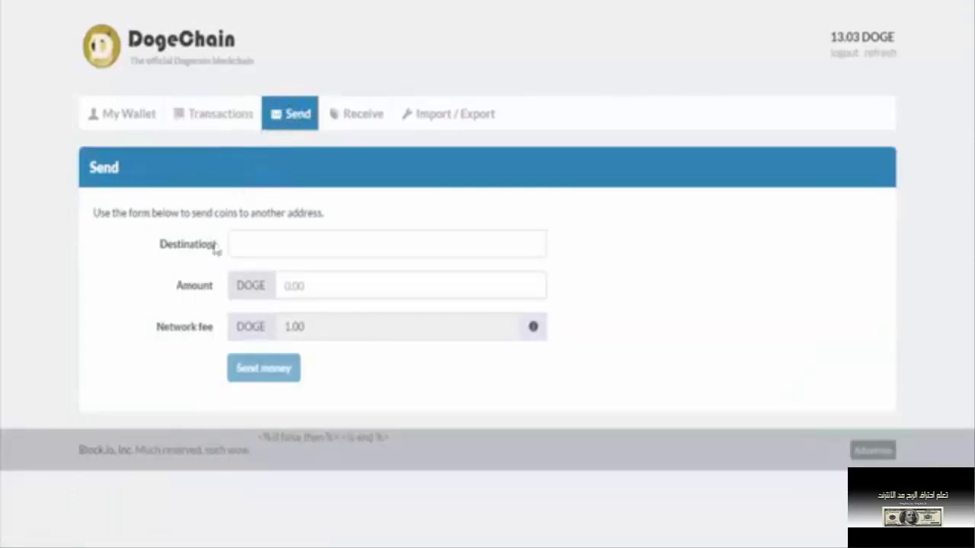
left_click(247, 244)
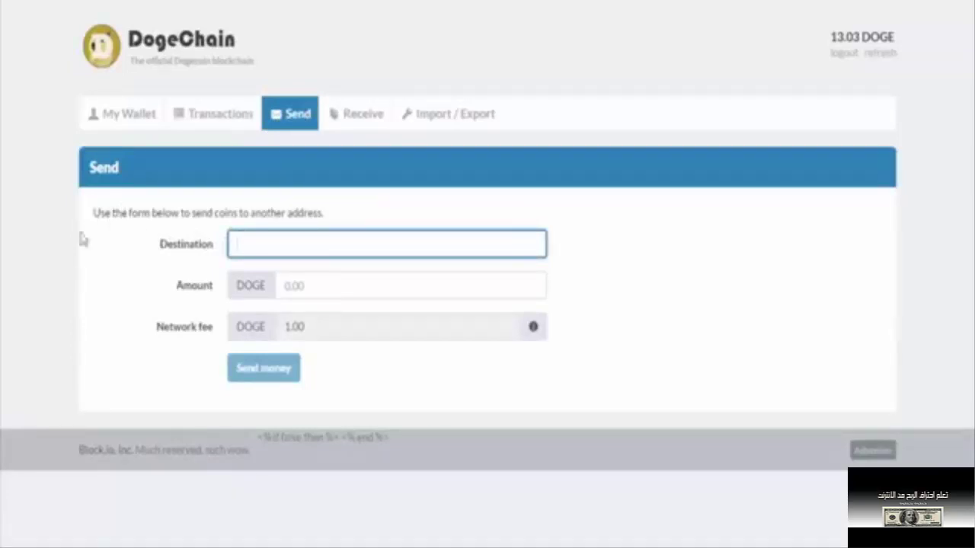
left_click(326, 283)
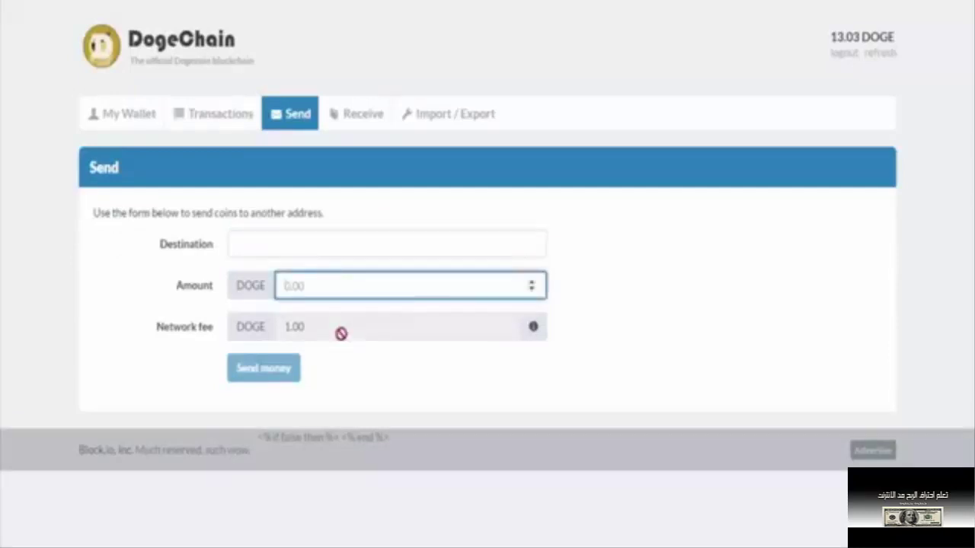
left_click(366, 327)
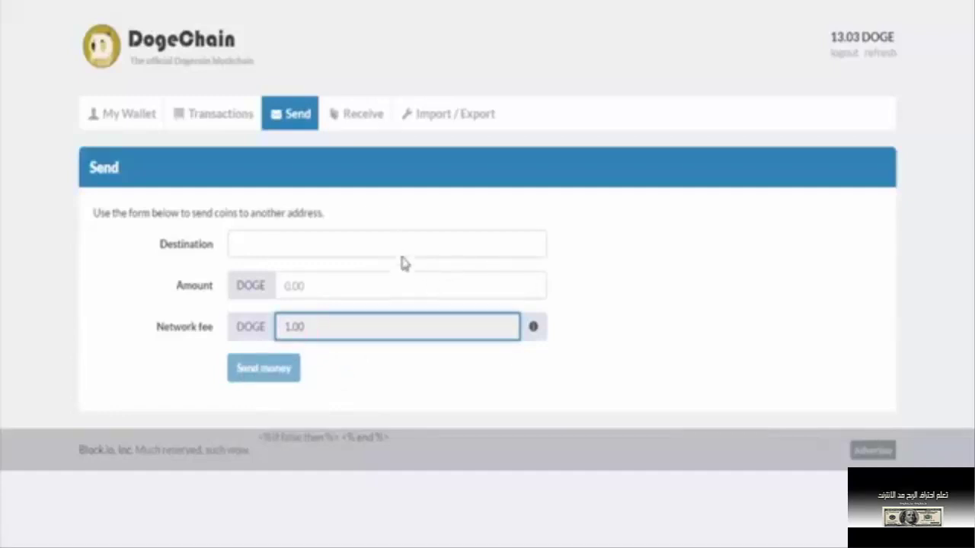
- Open the wallet's receiving addresses and examine the DOGE address, its label and balance, and the option to add a new address
left_click(359, 131)
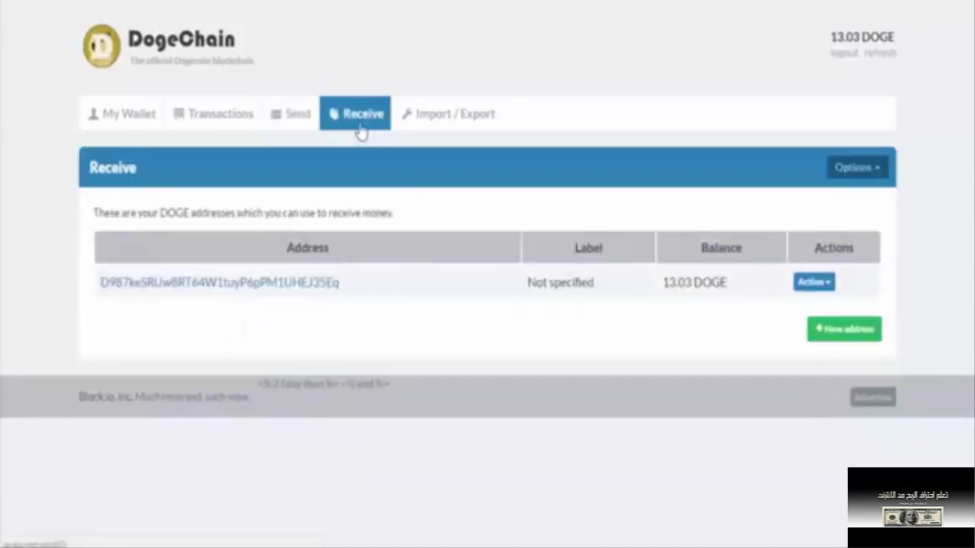
left_click_drag(340, 288, 89, 261)
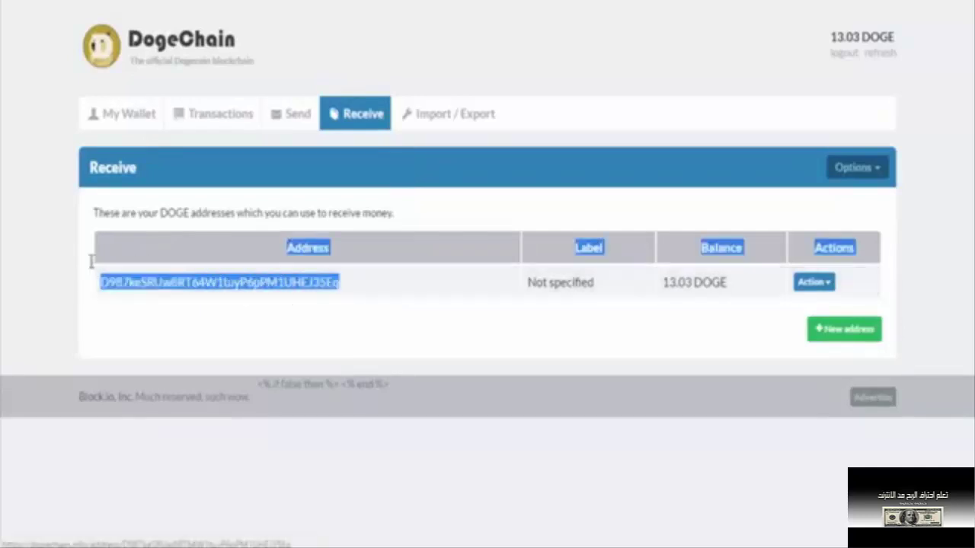
left_click_drag(114, 293, 341, 303)
left_click(397, 294)
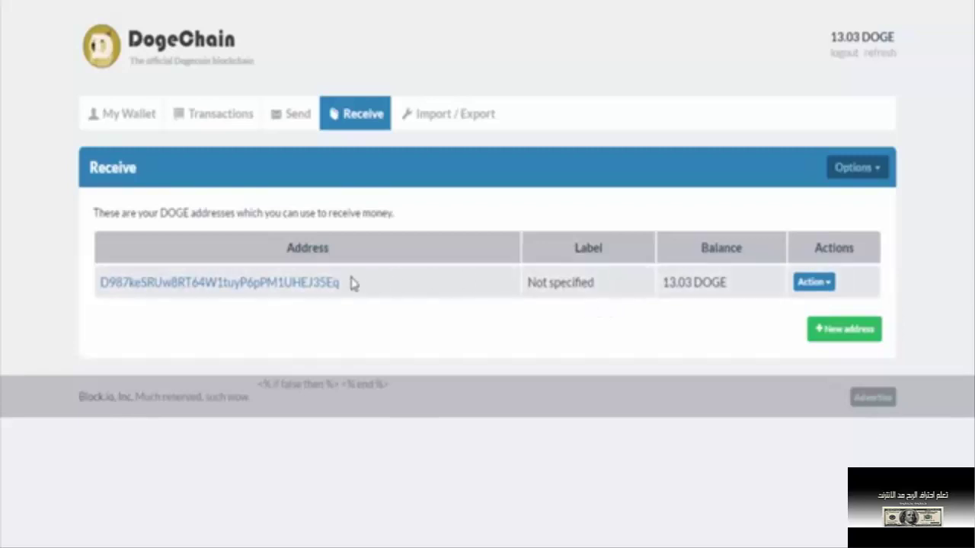
mouse_move(361, 285)
left_mouse_down()
mouse_move(119, 303)
mouse_move(89, 296)
mouse_move(414, 262)
mouse_move(452, 283)
left_mouse_up()
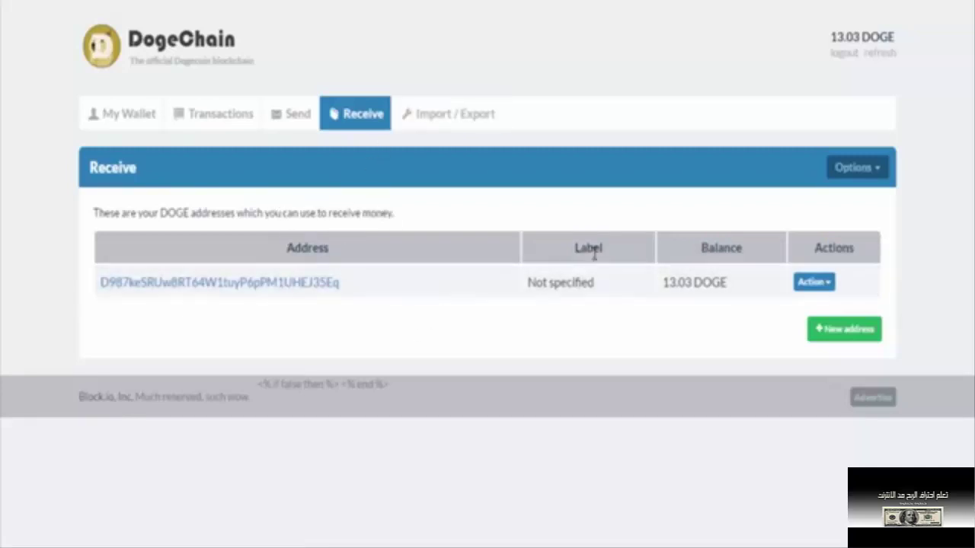
left_click(858, 343)
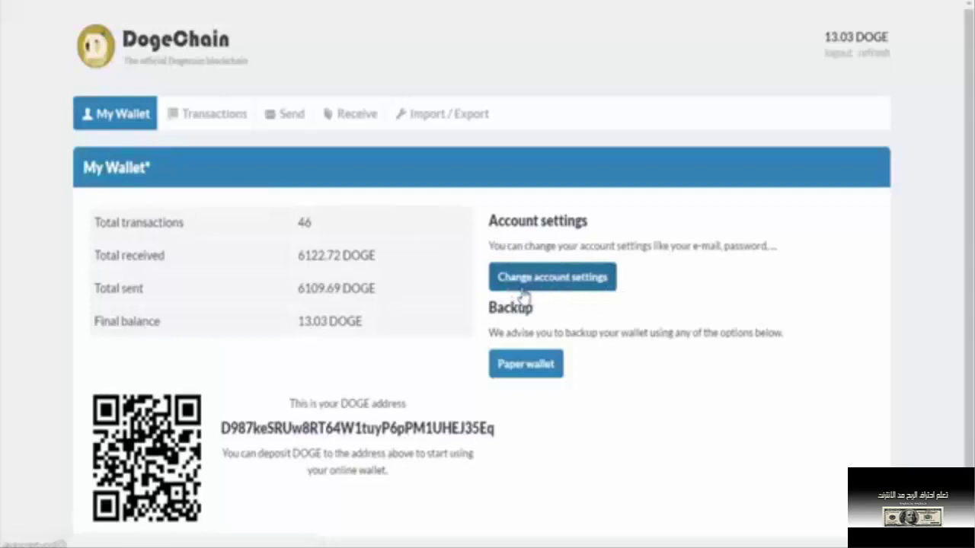
- Open the wallet's account settings and examine the personal e-mail setting and the main password form
left_click(587, 287)
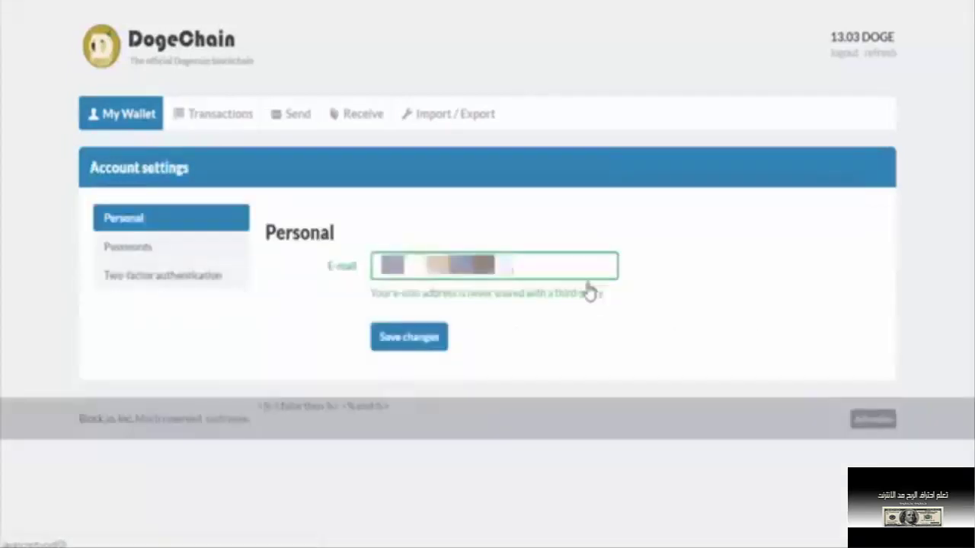
left_click_drag(543, 272, 322, 277)
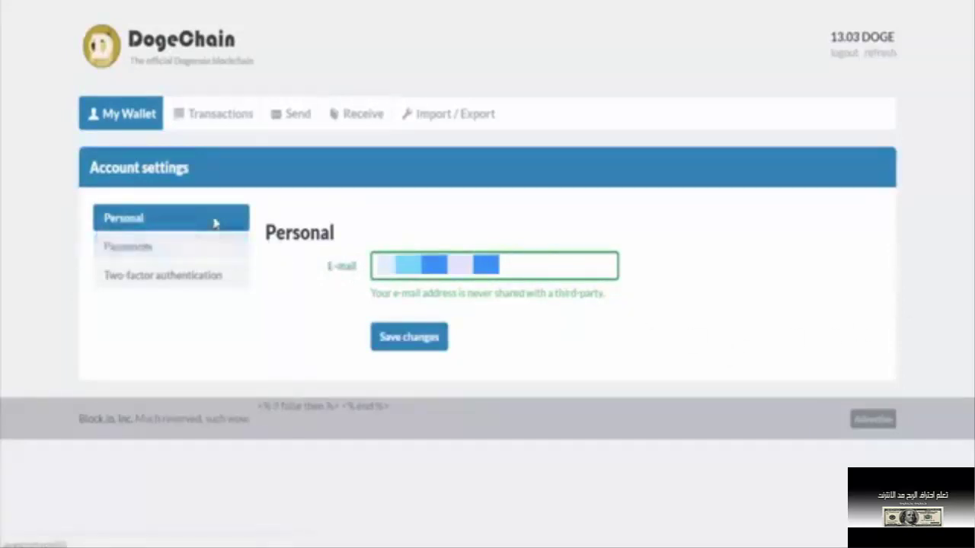
left_click(181, 255)
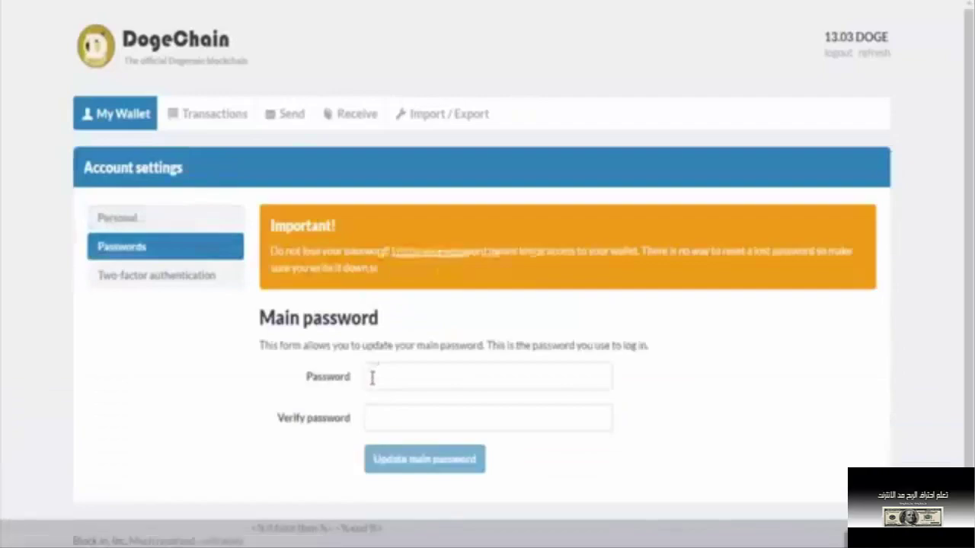